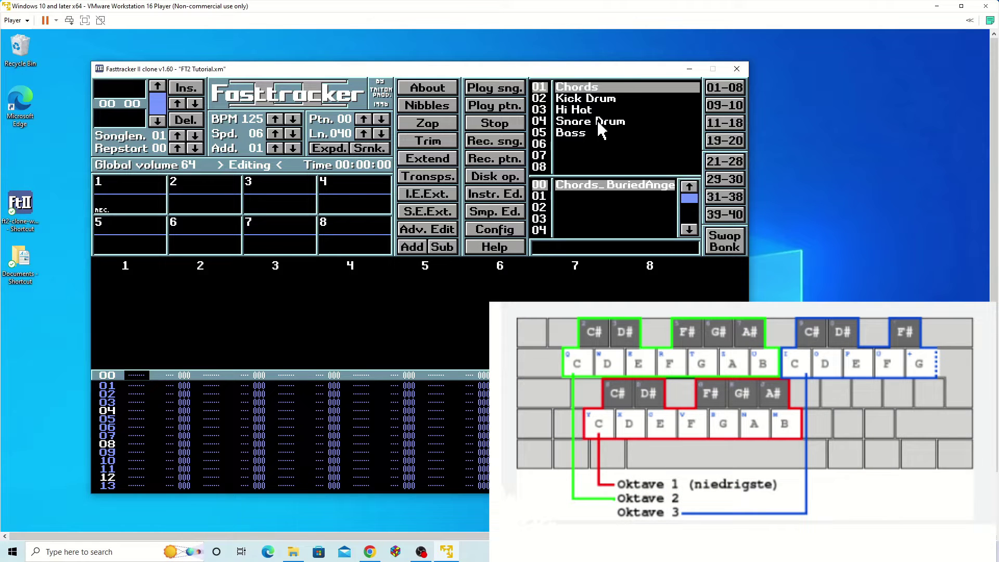
- Browse the instrument list to Kick Drum, turn edit mode off, and preview a note with Z
key("shift+Down")
key("shift+Down")
key("shift+Down")
key("shift+Up")
key("shift+Up")
key("shift+Up")
key("shift+Down")
key("shift+Down")
key("shift+Down")
key("shift+Down")
key("shift+Up")
key("shift+Up")
key("shift+Up")
key("shift+Up")
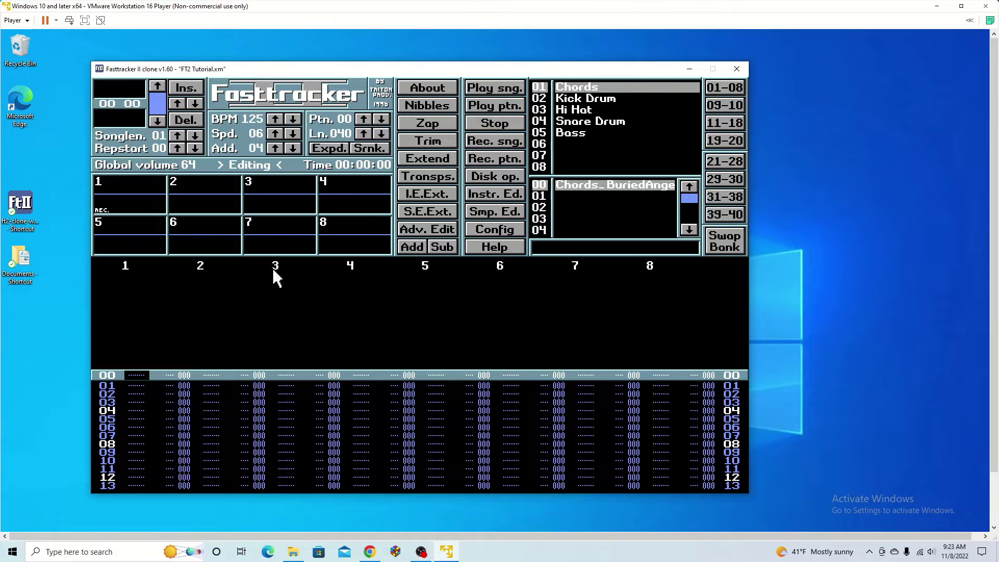
key("space")
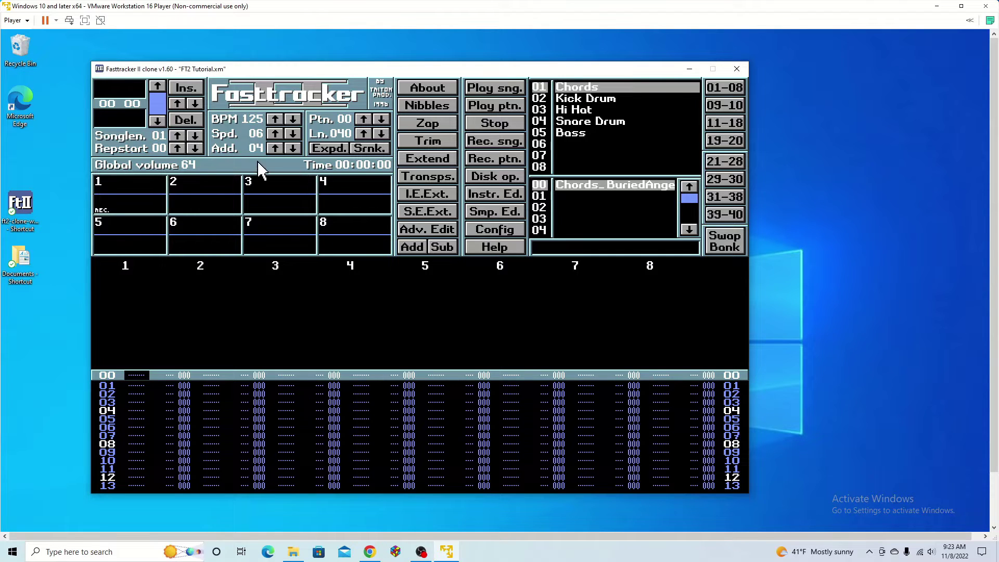
key("z")
- Select the Kick Drum instrument and audition a few kick notes
left_click(588, 98)
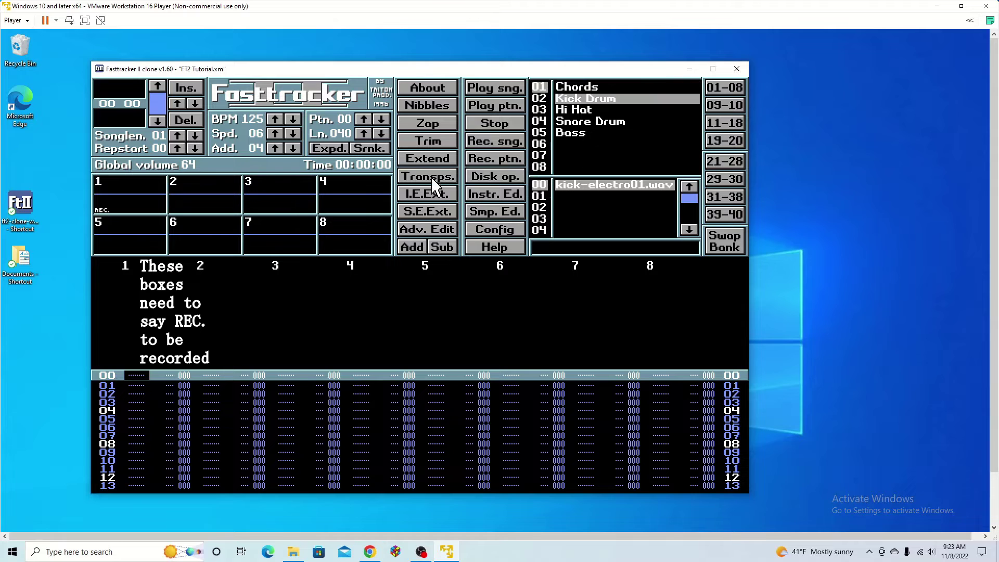
key("z")
key("z")
key("z")
key("z")
key("z")
key("z")
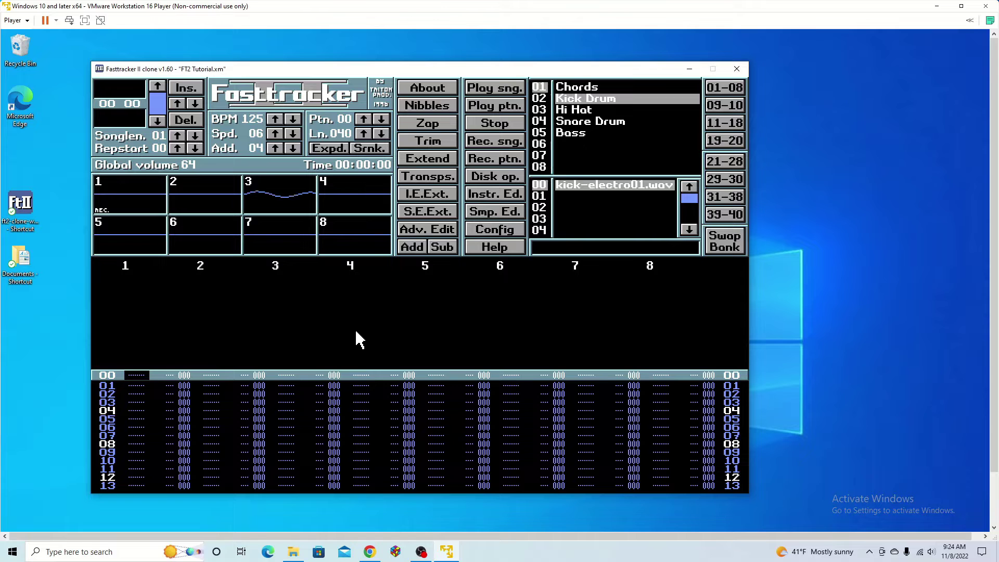
key("z")
key("z")
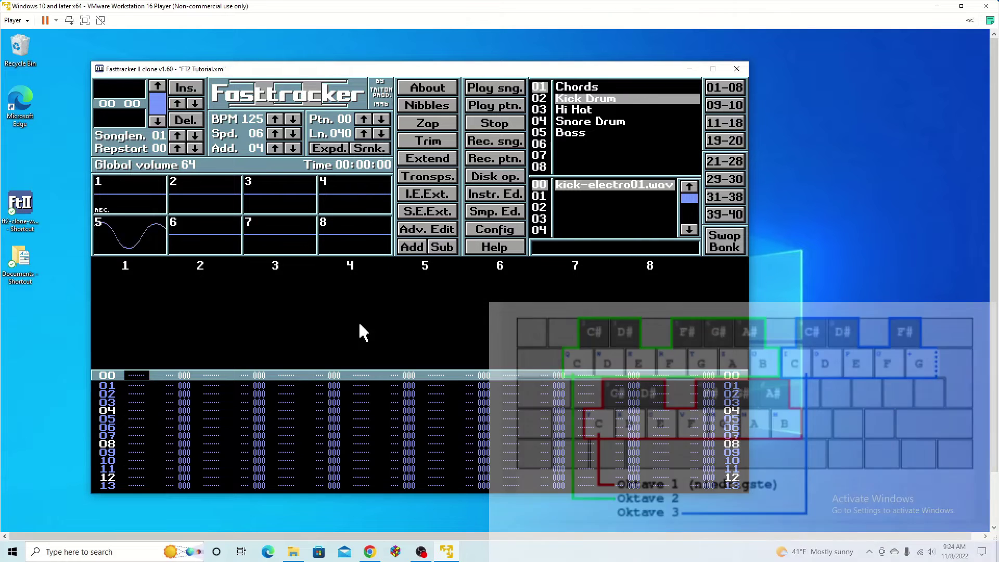
key("z")
key("z")
key("z")
- Record Kick Drum notes every 4 rows in channel 1, rows 00 to 60, then play the song
key("space")
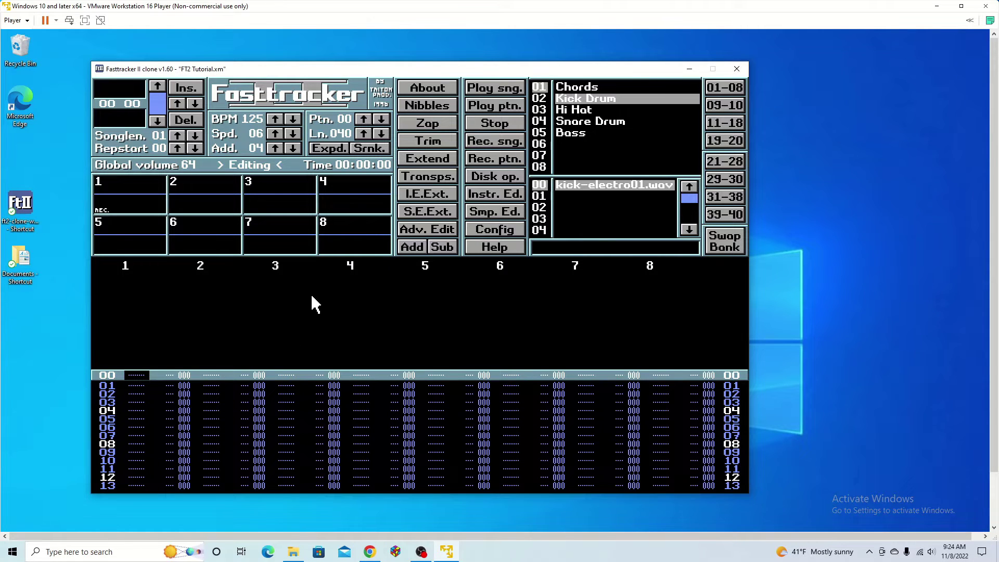
key("z")
key("z")
key("z")
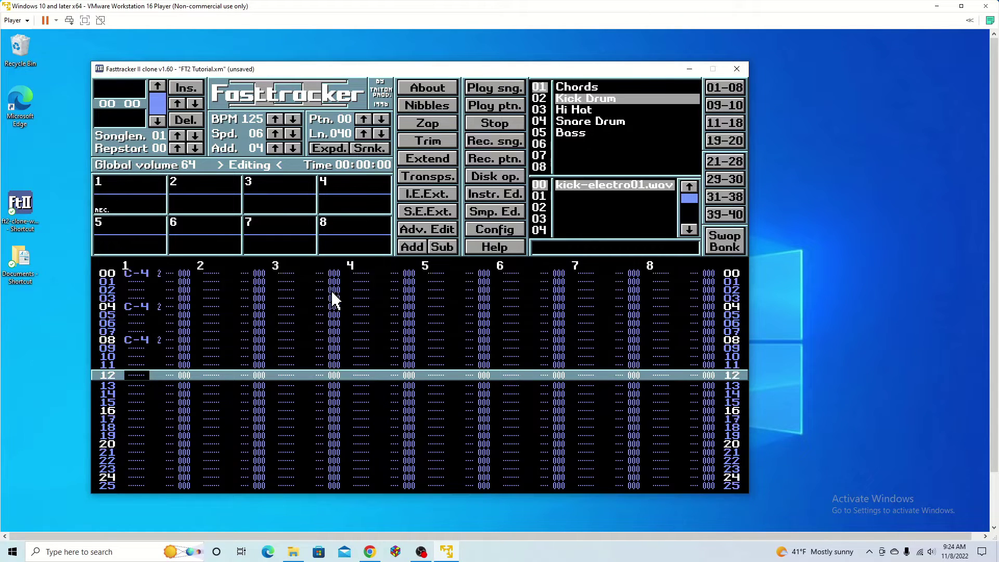
key("v")
key("c")
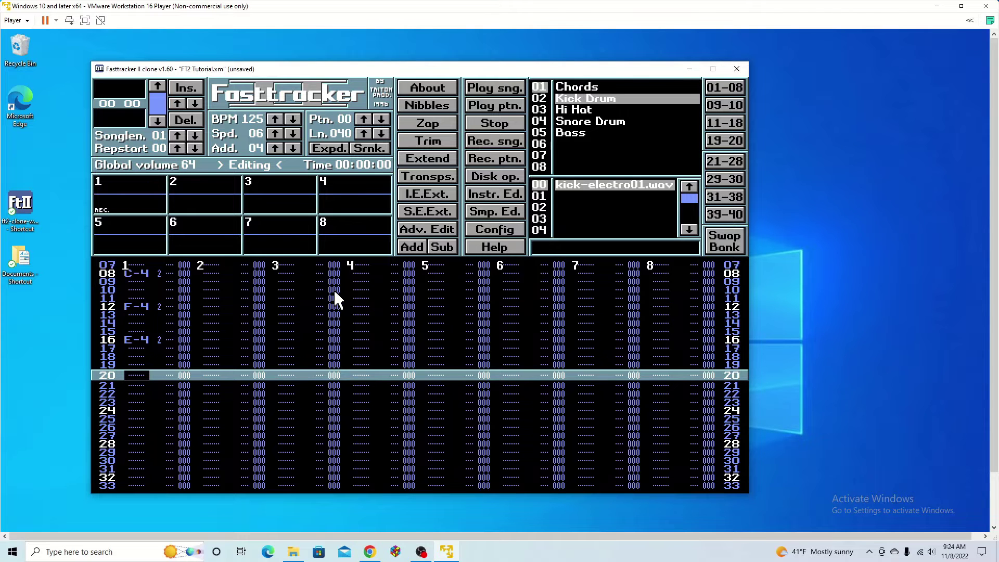
key("z")
key("x")
key("z")
key("x")
key("z")
key("x")
key("x")
key("z")
key("v")
key("z")
left_click(493, 88)
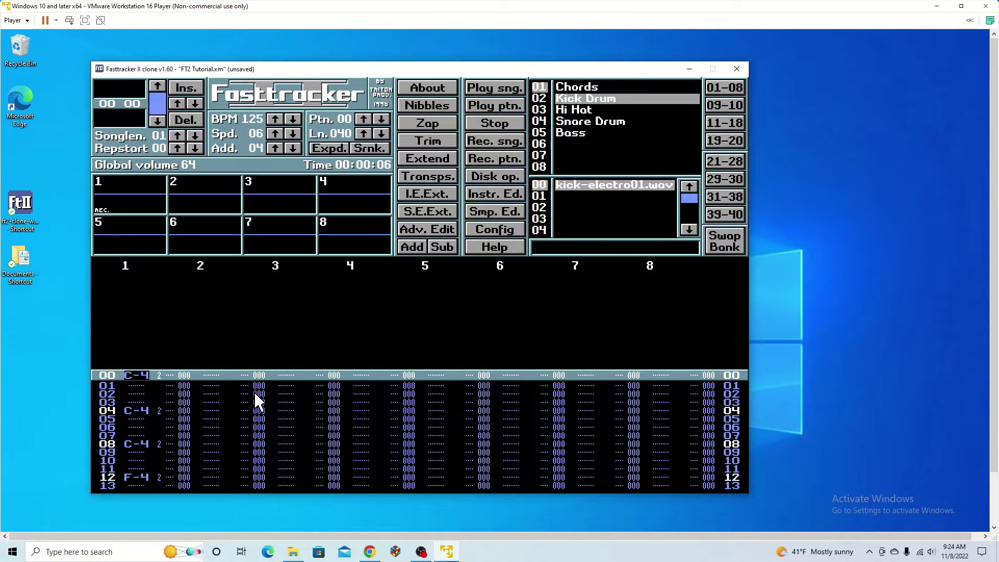
- Put the cursor in channel 2, select Hi Hat, and set the Add step to 01
key("Right")
key("Left")
key("Tab")
key("Tab")
key("Tab")
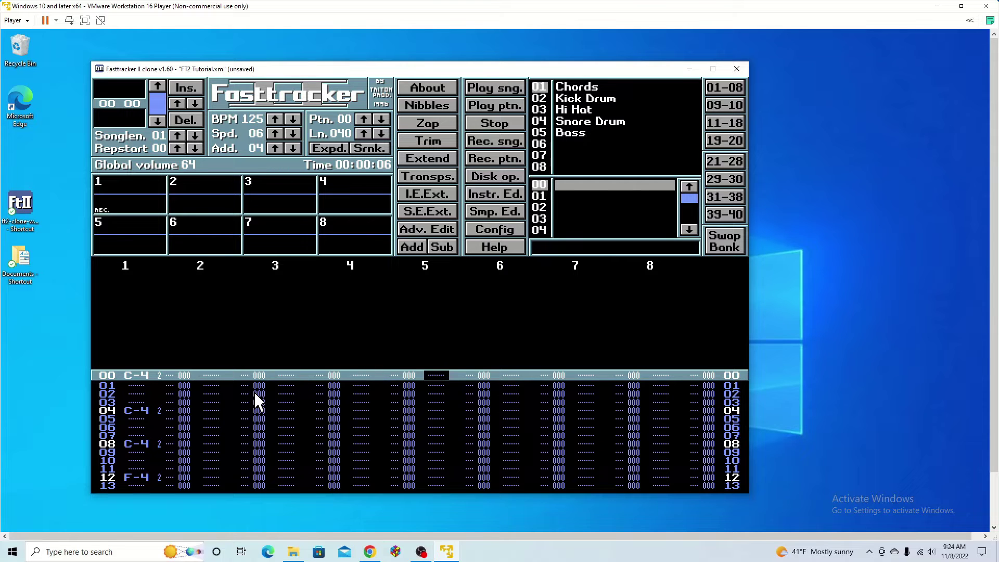
key("shift+Tab")
key("shift+Tab")
key("shift+Tab")
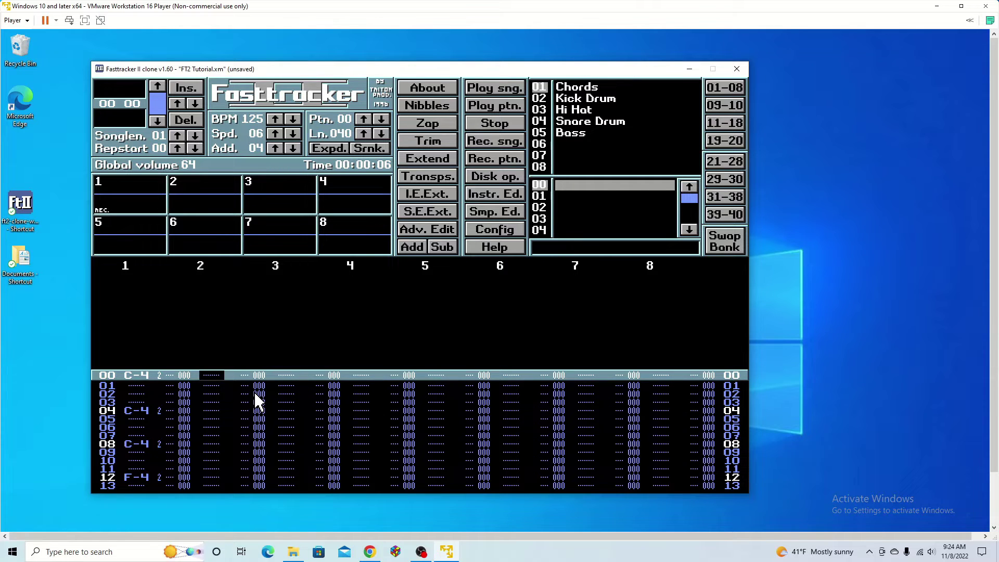
left_click(590, 109)
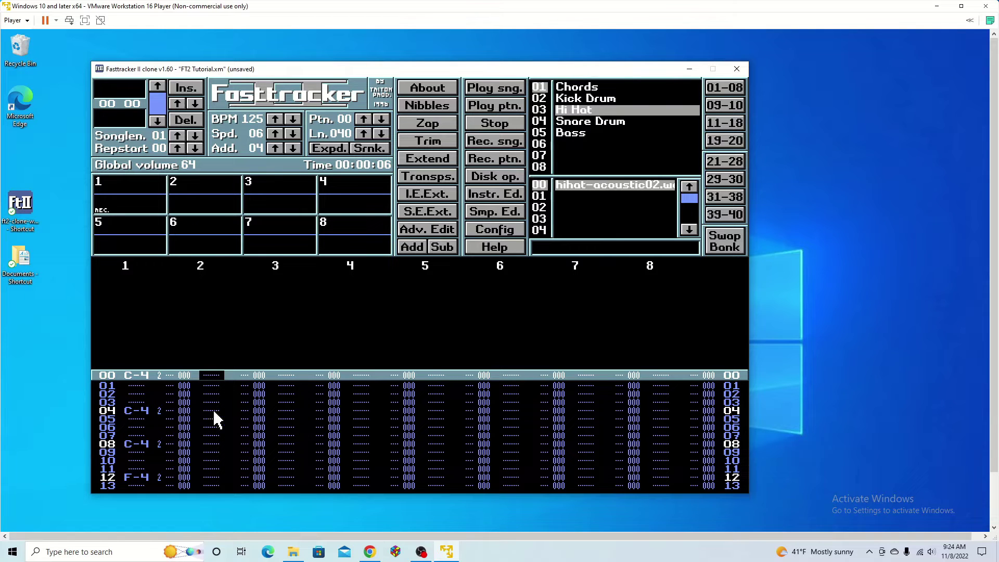
left_click(293, 149)
left_click(293, 149)
left_click(293, 148)
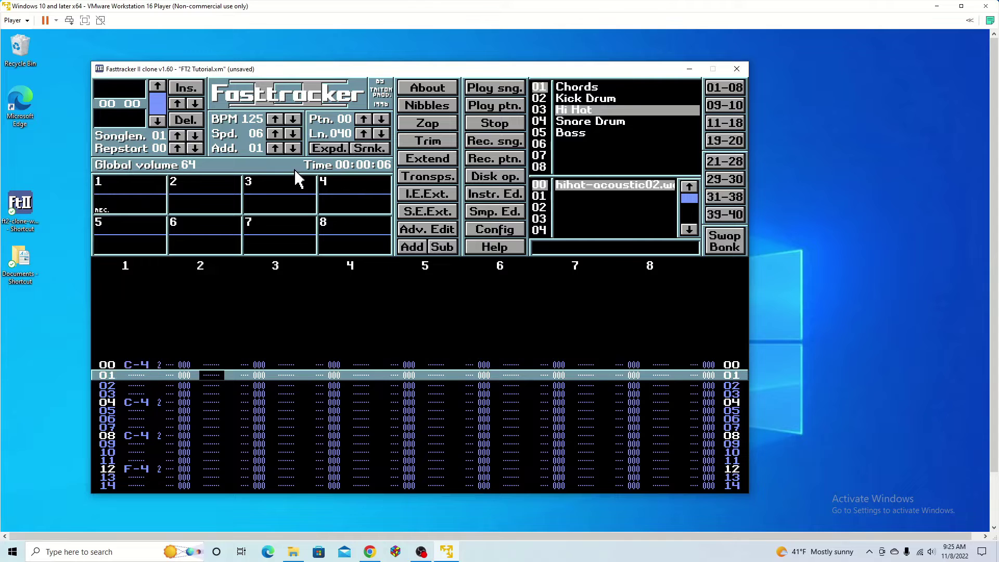
- Record Hi Hat notes down channel 2 and play the song with kick and hi-hat
key("space")
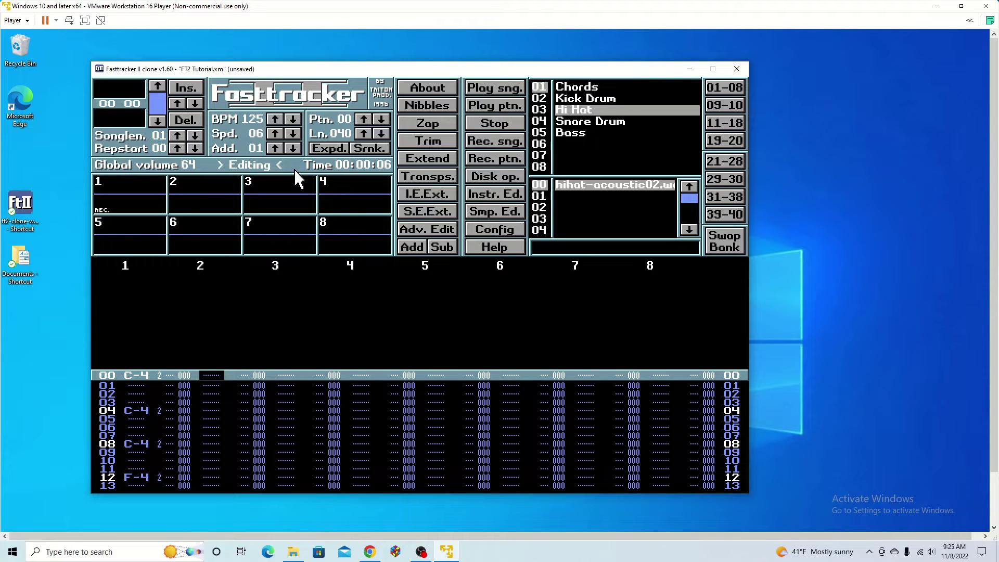
key("Down")
key("Down")
key("Down")
key("Down")
key("Down")
key("Down")
key("Down")
key("Down")
key("Down")
key("Down")
key("Down")
key("Down")
key("Down")
key("Down")
key("Down")
key("Down")
key("Down")
key("Down")
key("Down")
key("Down")
key("Down")
key("Down")
key("Down")
key("Down")
key("Down")
key("Down")
key("Down")
key("Down")
key("Down")
key("Down")
key("Down")
key("Down")
key("Down")
key("Down")
key("Down")
key("Down")
key("Down")
key("Down")
key("Down")
key("Down")
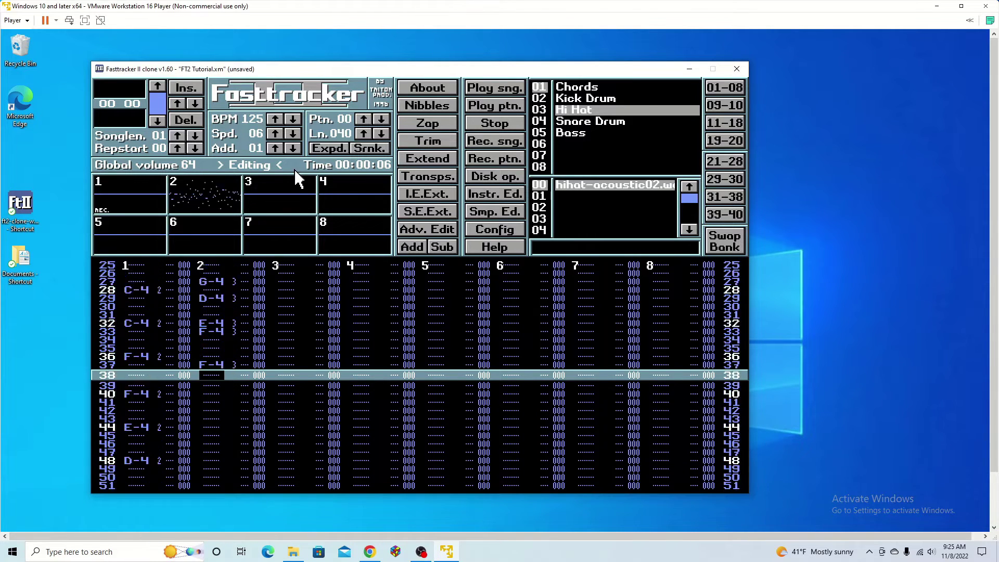
key("Down")
key("Down")
key("Down")
key("Down")
key("Down")
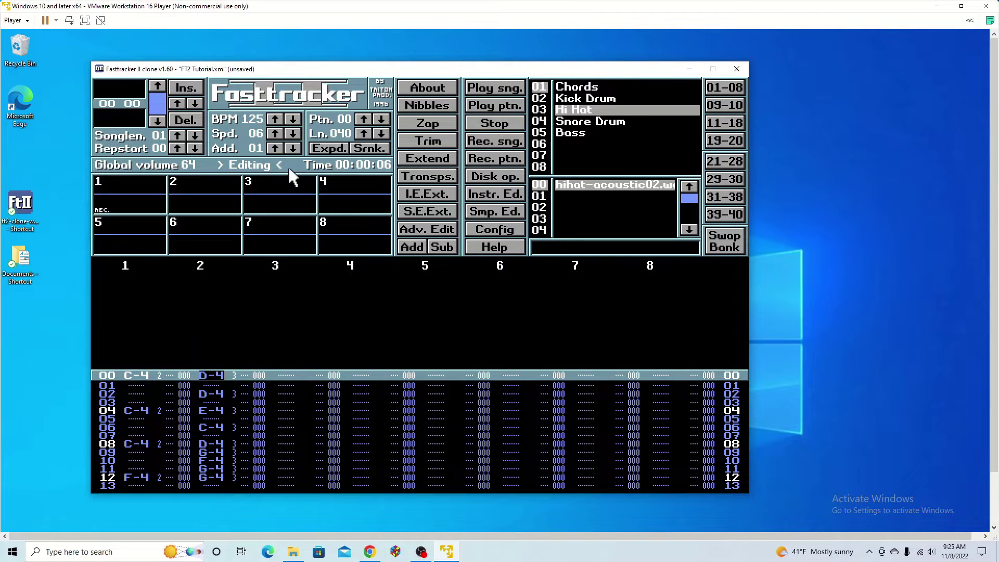
left_click(507, 86)
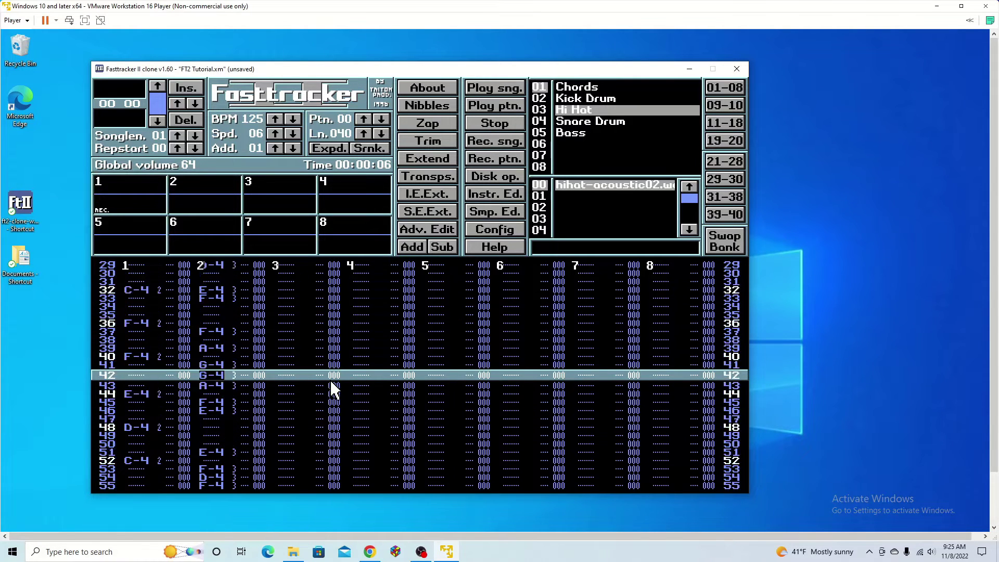
key("Right")
key("Right")
key("Up")
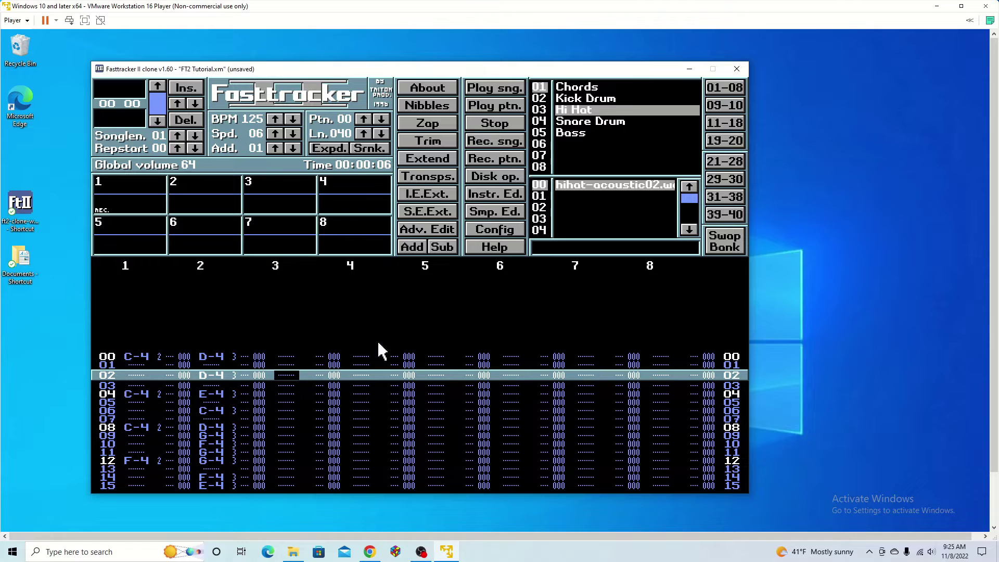
- Enter Snare Drum notes every four rows in channel 3 from row 02, then play and stop the song
left_click(620, 121)
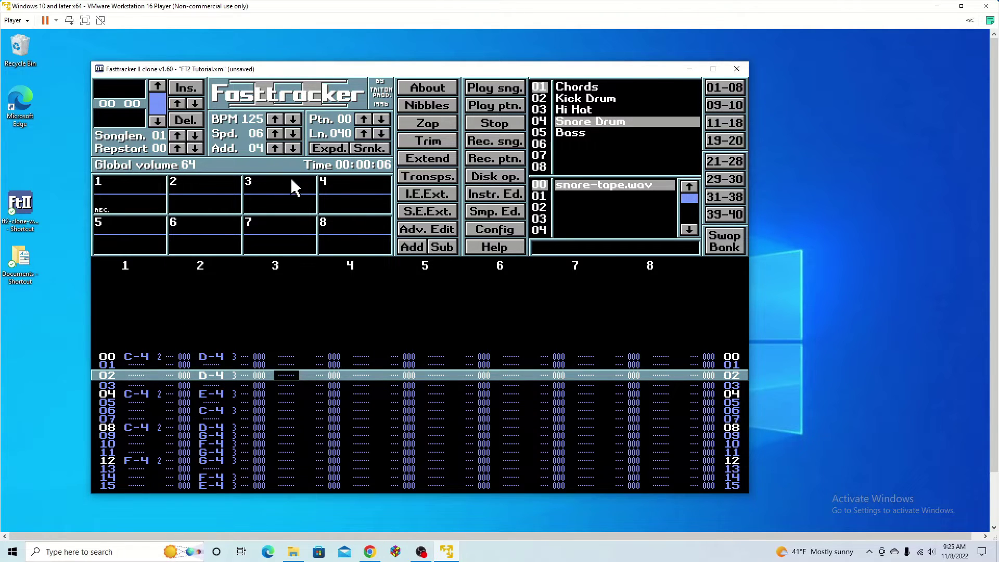
key("space")
key("x")
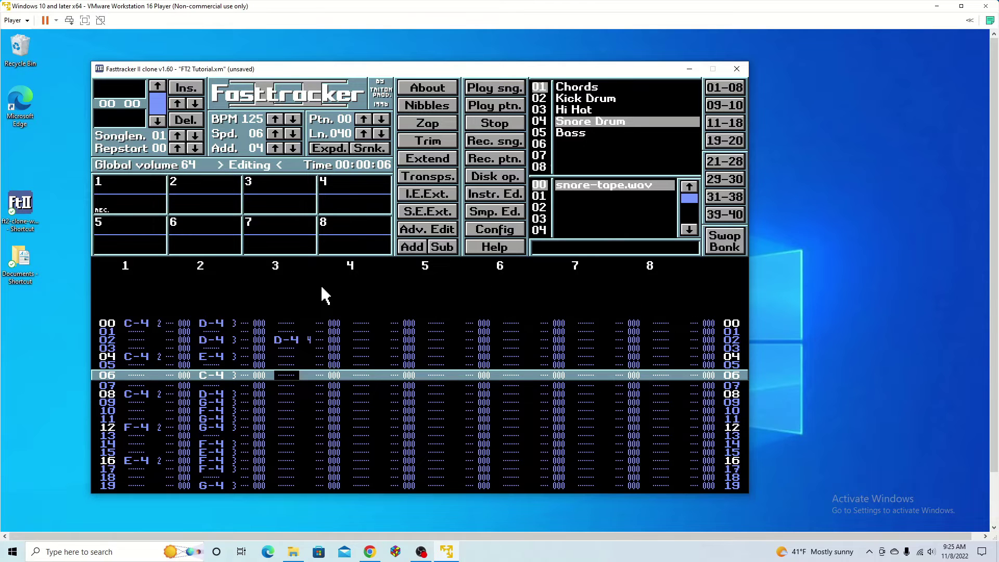
key("x")
key("x")
key("x")
key("x")
key("x")
key("x")
key("x")
key("x")
key("x")
key("x")
key("x")
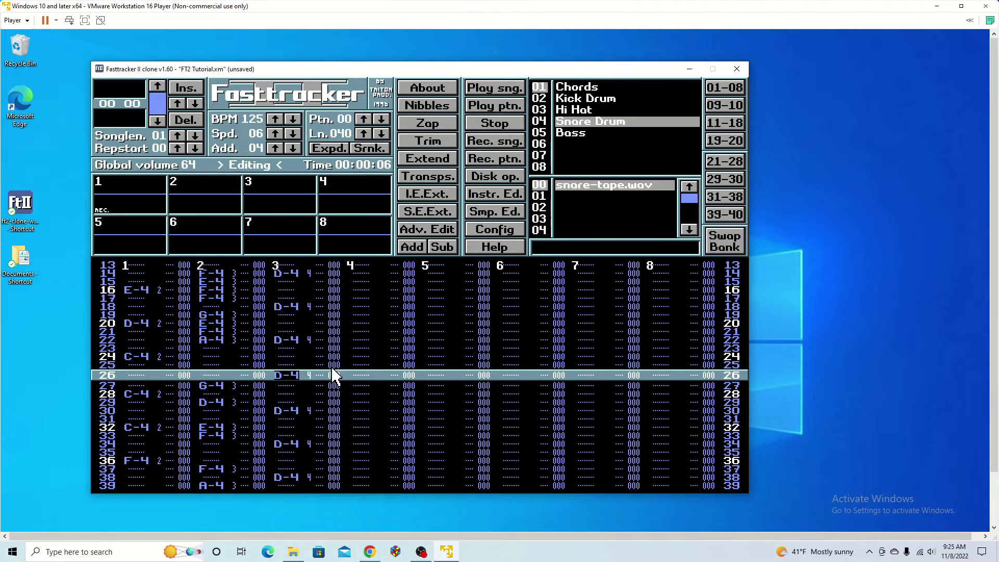
scroll(334, 375, "up", 17)
scroll(334, 374, "up", 20)
scroll(333, 374, "down", 20)
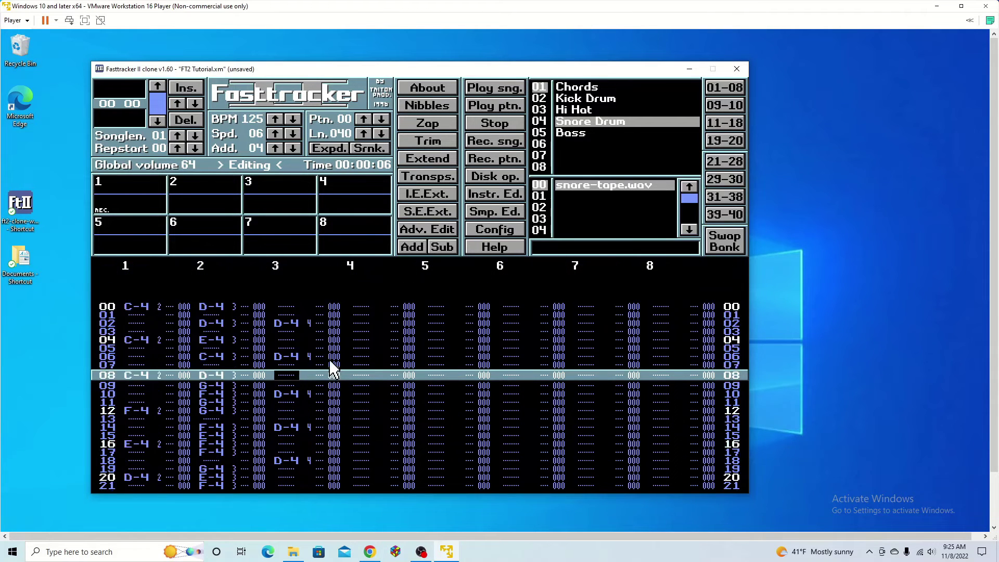
scroll(338, 385, "up", 20)
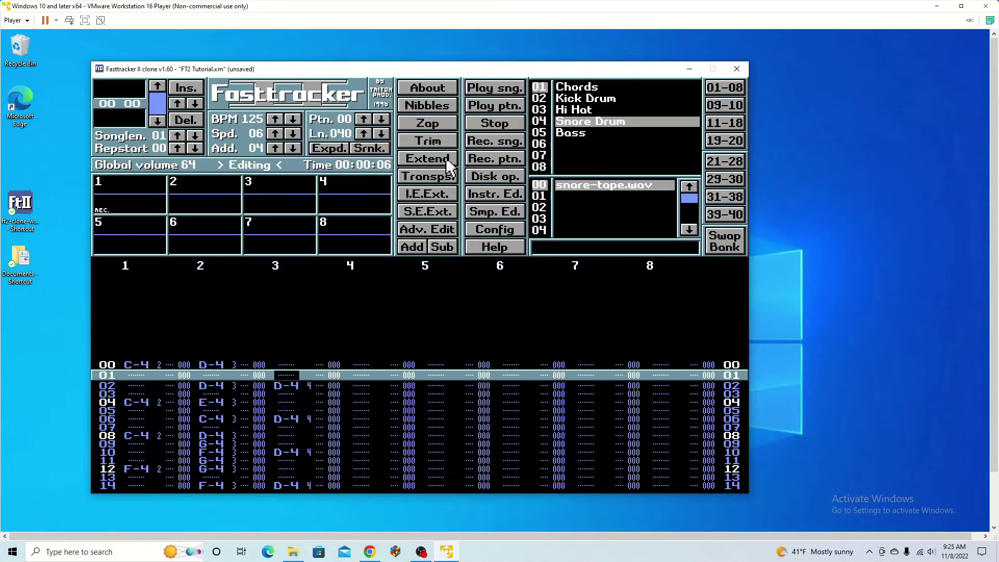
left_click(504, 87)
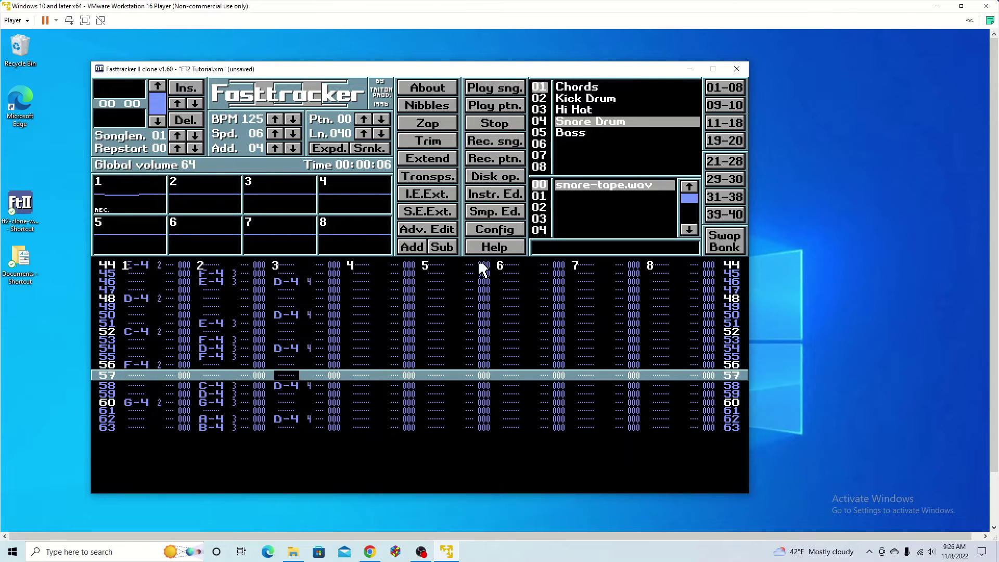
left_click(493, 125)
- Move to channel 1's instrument column on row 00 and scroll the instrument list to 02 Kick Drum
scroll(455, 301, "up", 20)
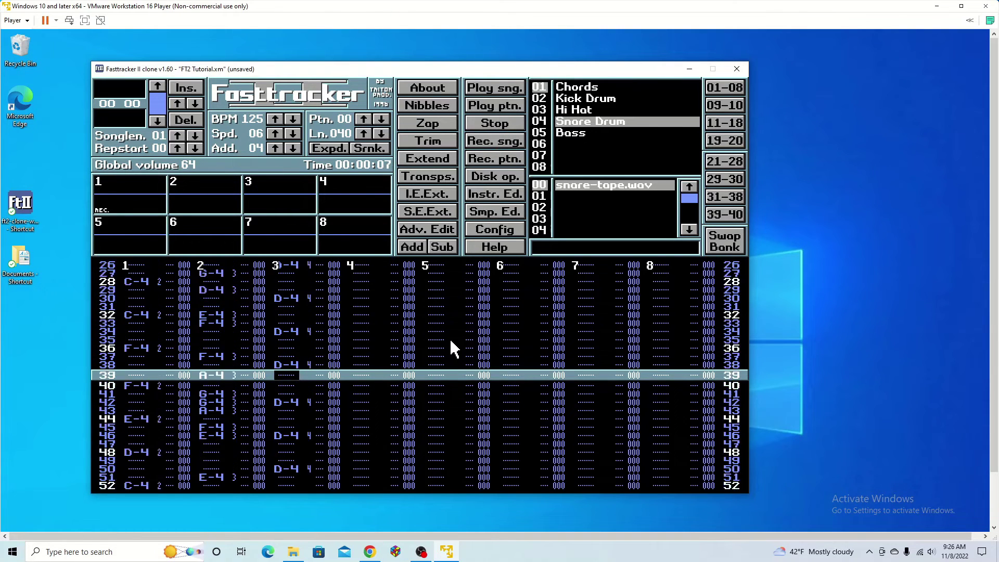
scroll(464, 346, "up", 5)
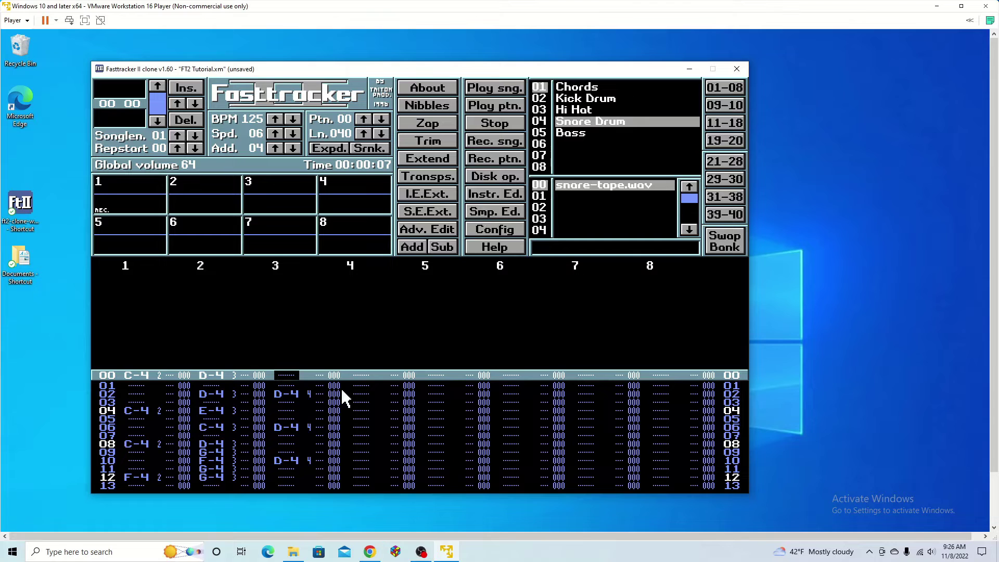
scroll(344, 398, "down", 6)
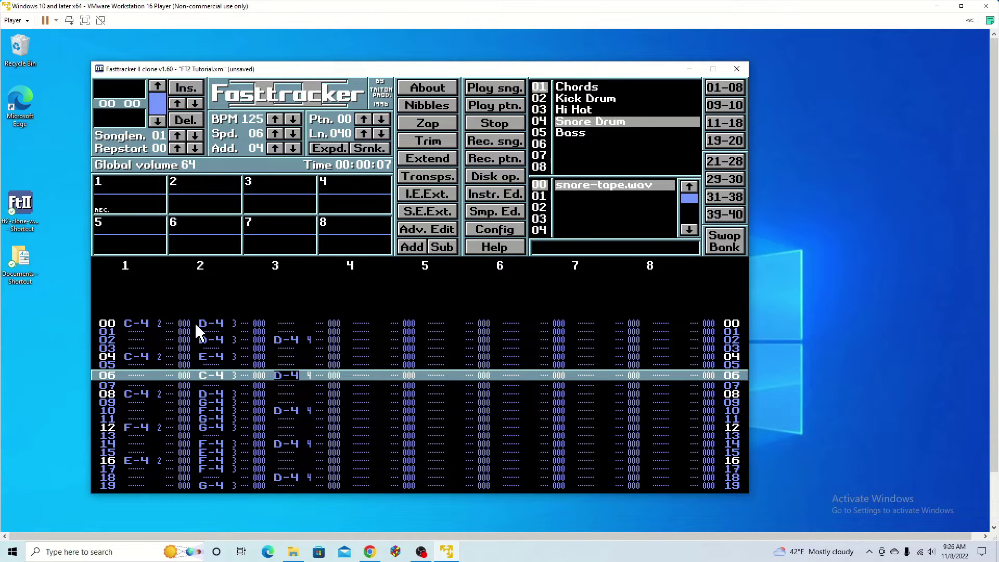
key("Left")
key("Left")
key("Left")
key("Left")
key("Left")
key("Left")
key("Left")
key("Left")
key("Left")
key("Left")
key("Up")
key("Up")
key("Up")
key("Up")
key("Left")
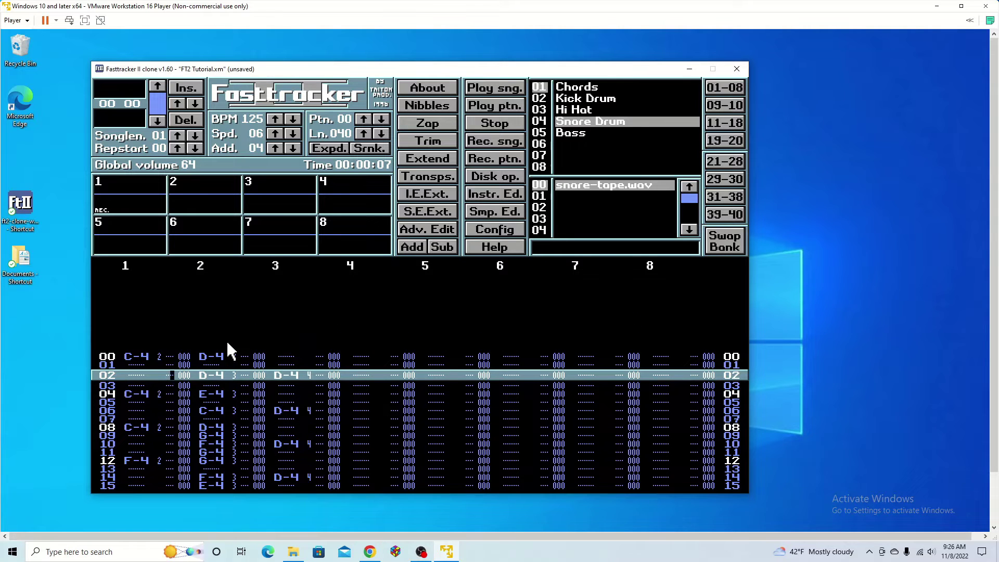
key("Left")
key("Up")
key("Up")
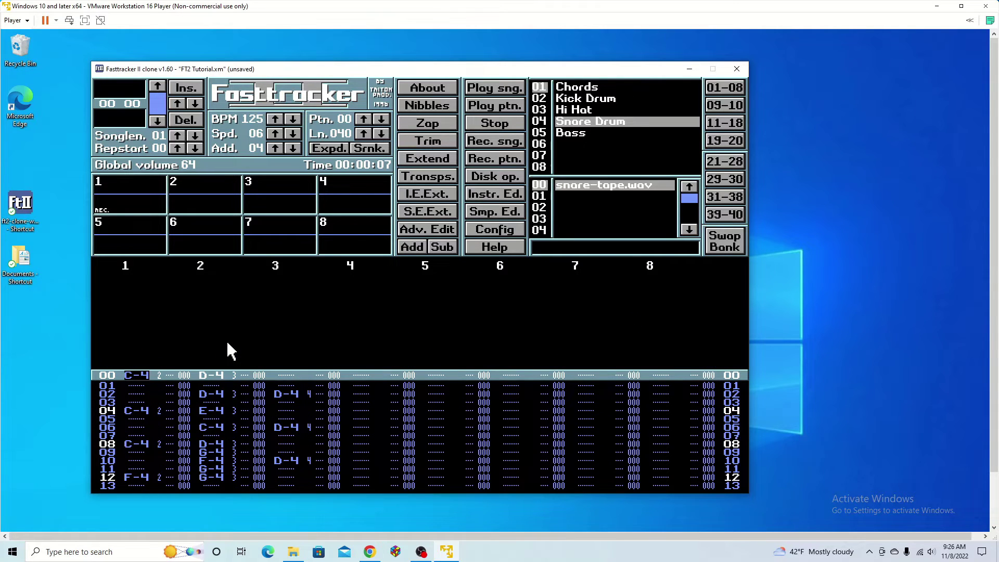
key("Right")
scroll(591, 103, "down", 2)
scroll(590, 103, "up", 4)
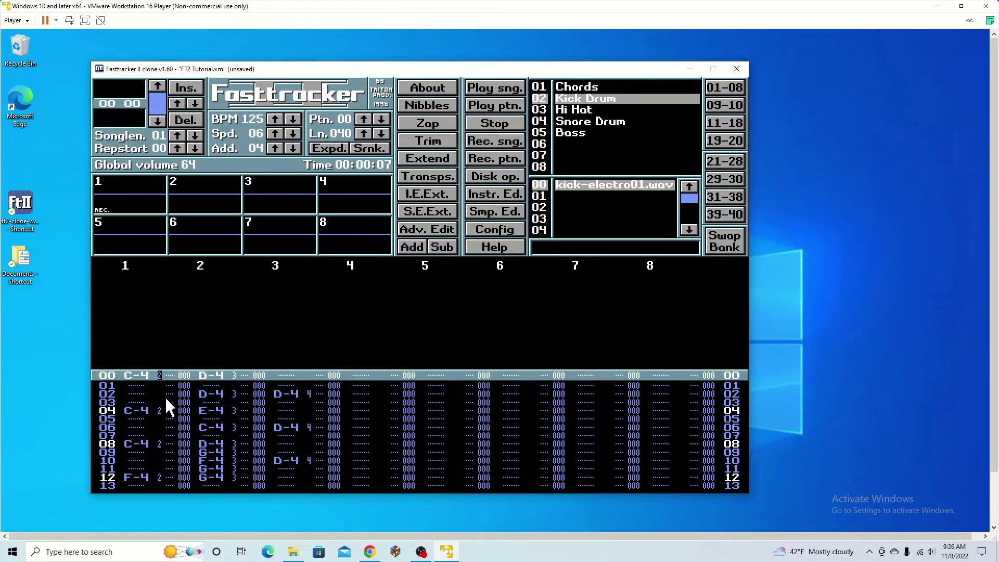
- Make Snare Drum the current instrument and place the cursor on row 03 in channel 3
left_click(213, 377)
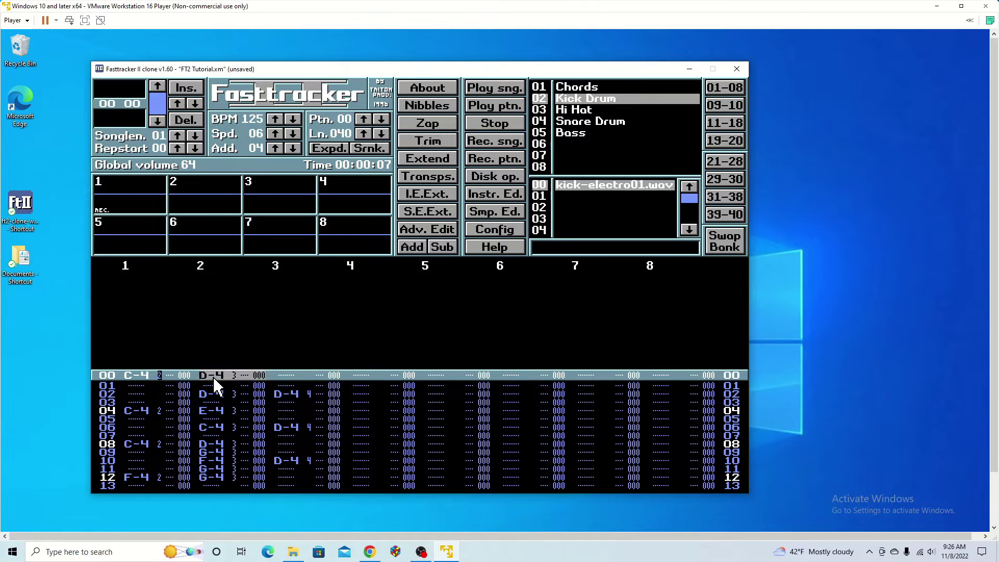
key("shift+Down")
key("shift+Down")
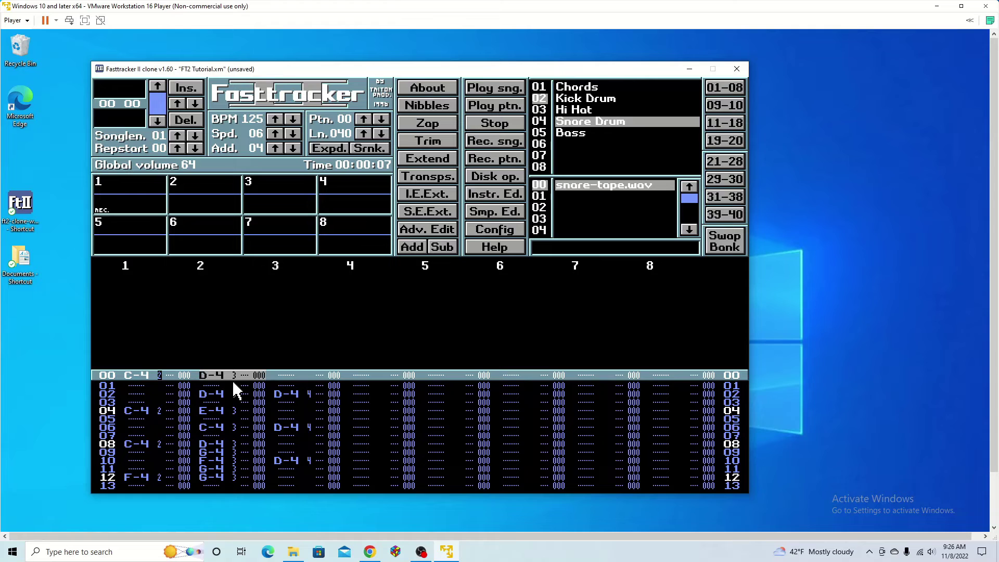
left_click(569, 133)
left_click(585, 121)
scroll(316, 394, "down", 2)
scroll(315, 398, "down", 1)
key("Right")
key("Right")
key("Right")
key("Right")
key("Right")
key("Right")
key("Right")
key("Right")
key("Right")
key("Right")
key("Right")
key("Right")
key("Right")
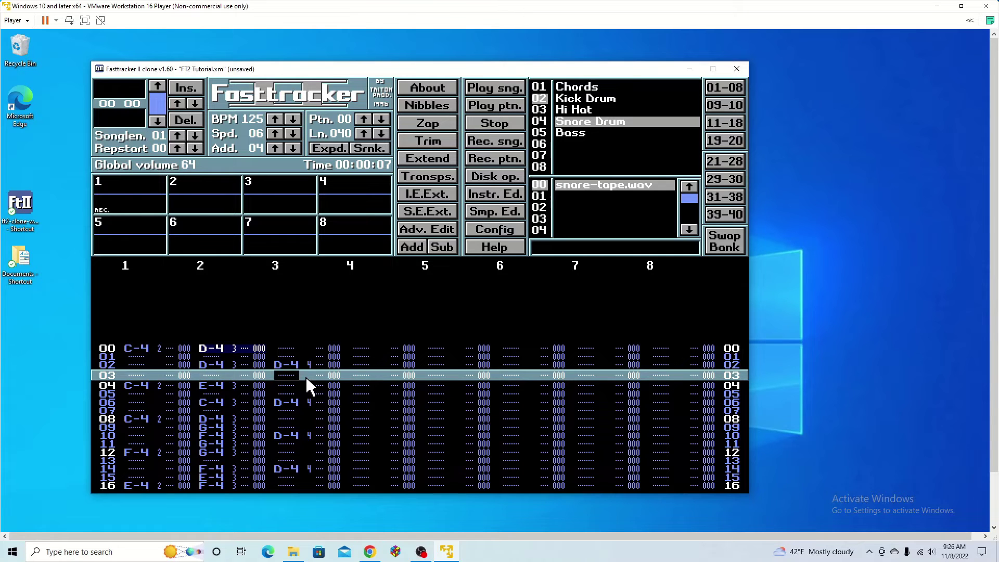
scroll(306, 379, "up", 1)
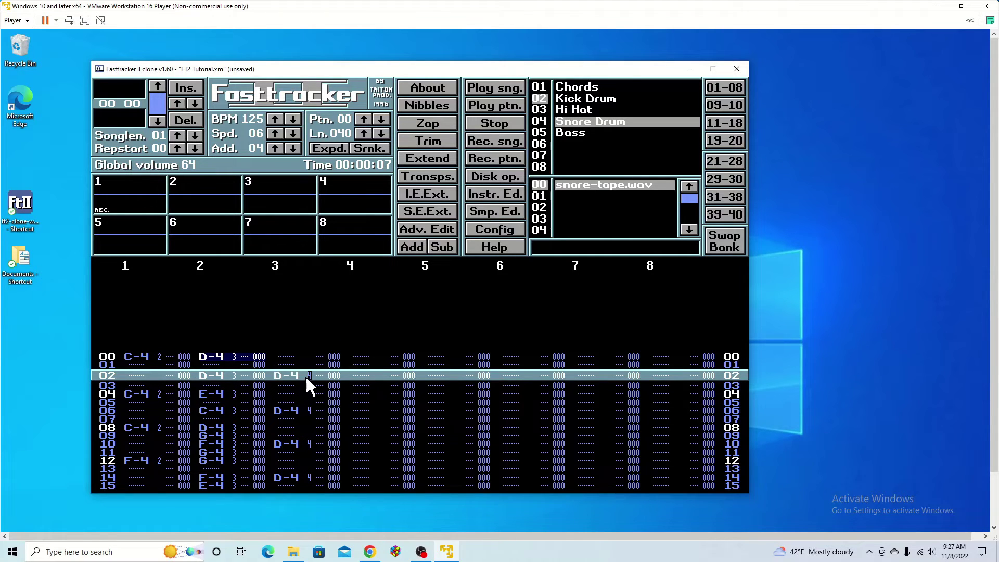
- Rewrite channel 3's snare notes to instrument 5 down the pattern, then mute channel 1
key("space")
scroll(305, 376, "down", 20)
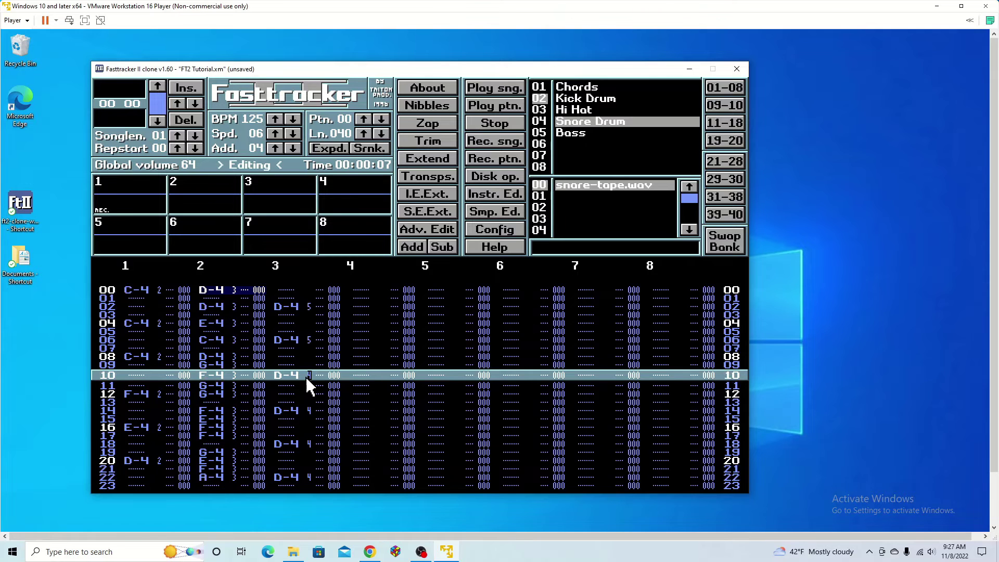
scroll(305, 375, "up", 20)
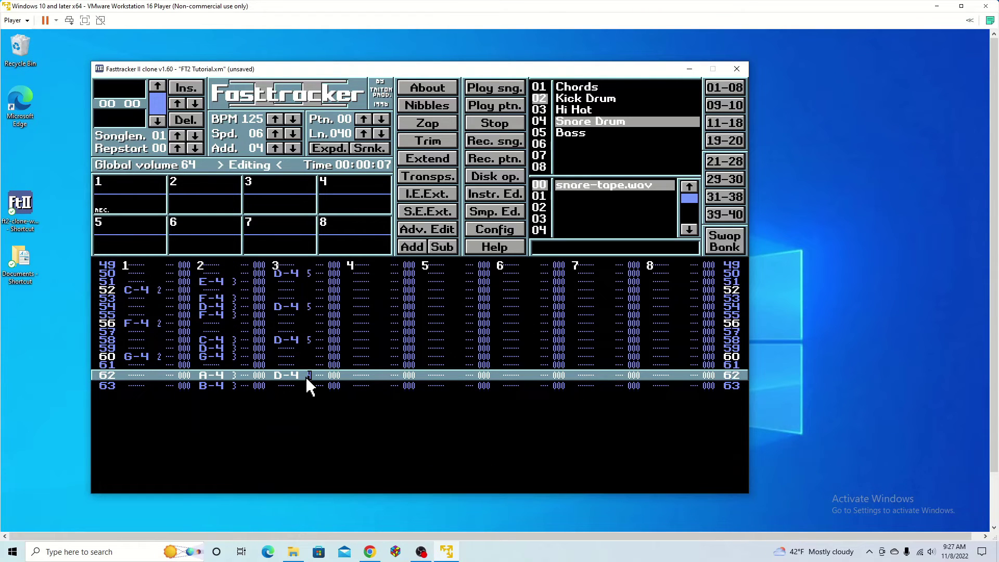
left_click(152, 209)
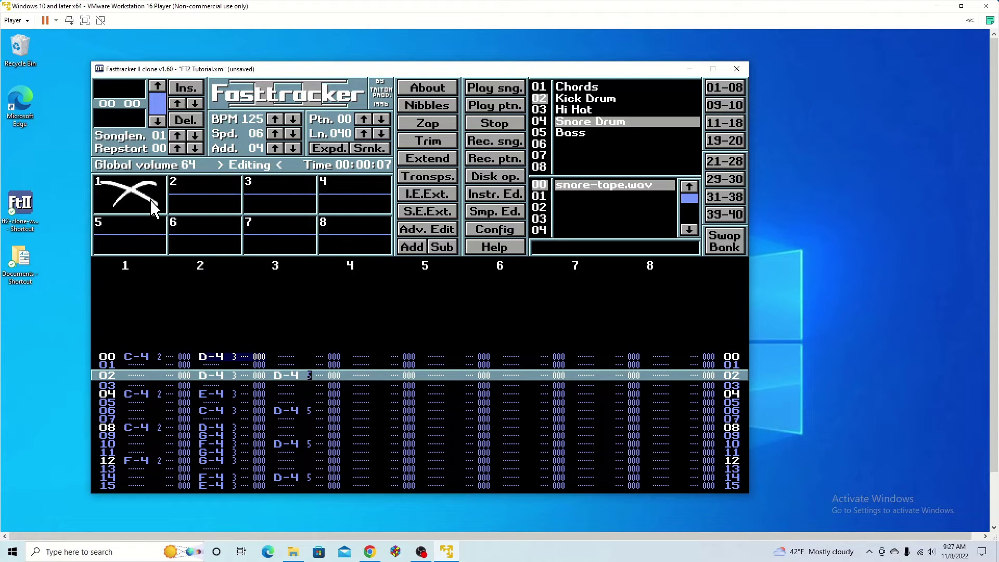
- Mute channel 2, stop playback of the snare-only channel, and scroll back to the pattern top
left_click(210, 190)
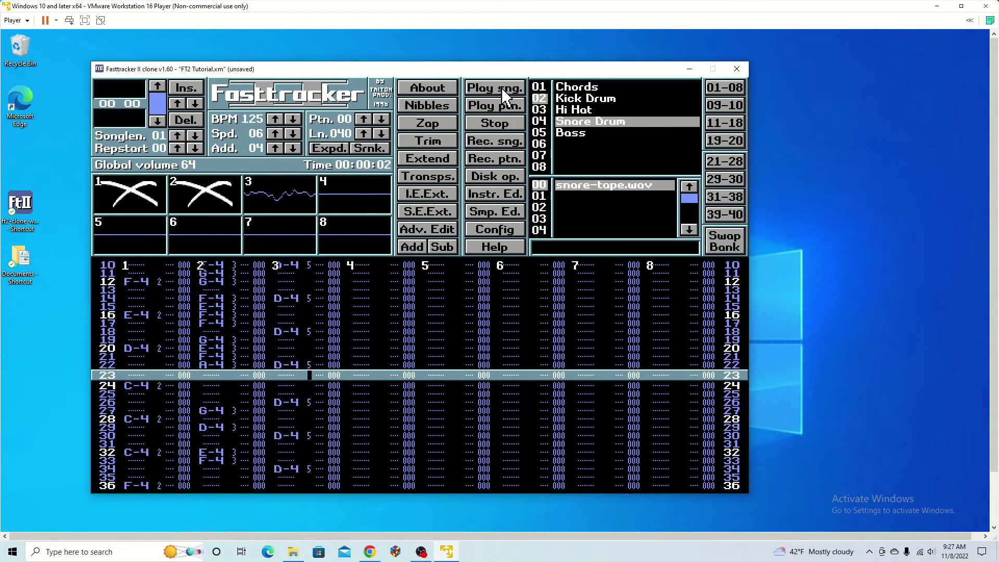
left_click(513, 134)
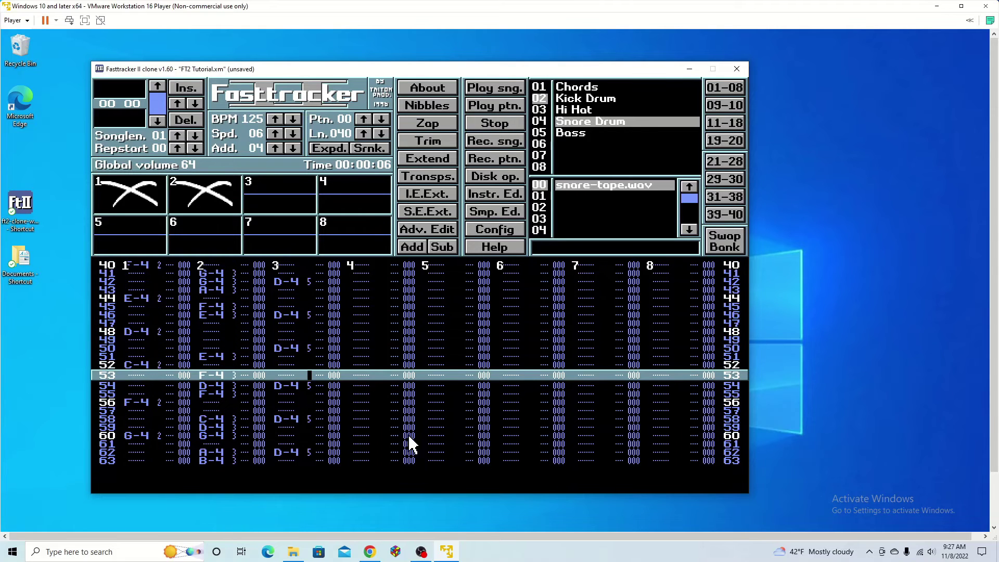
scroll(389, 413, "up", 20)
scroll(391, 415, "up", 4)
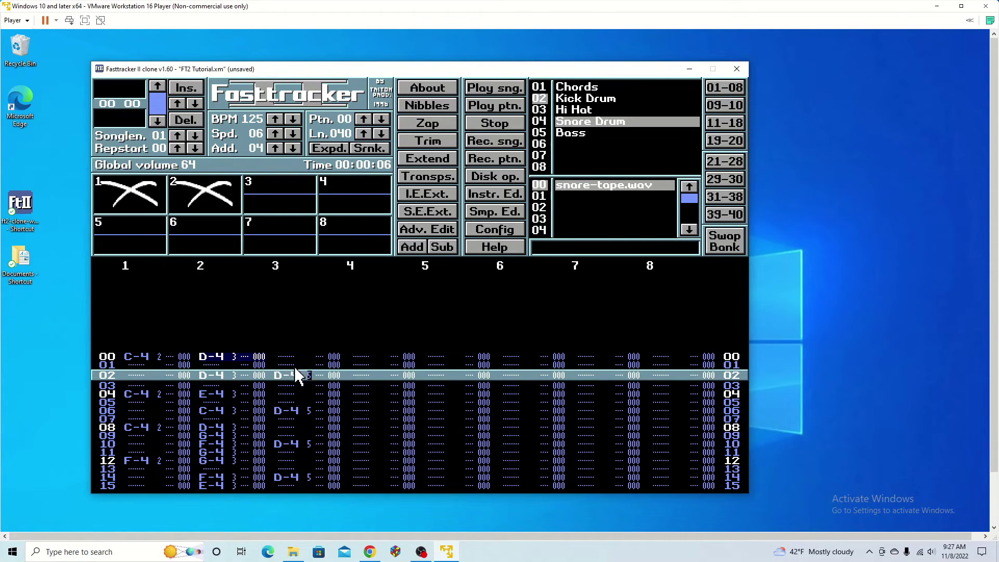
- Change channel 3's snare notes back to instrument 04, then return to row 00
key("space")
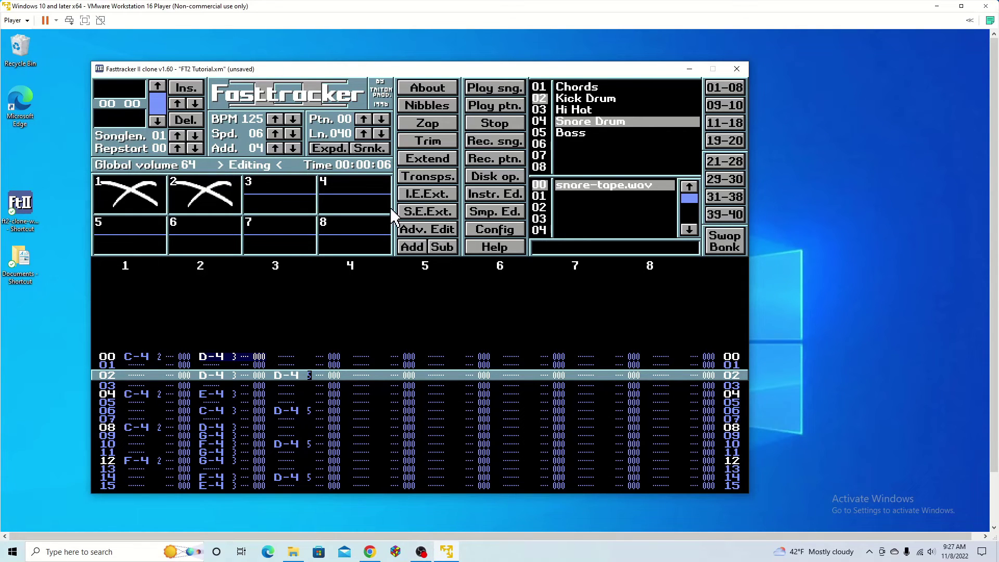
key("Down")
key("Down")
key("Down")
key("Down")
key("Down")
key("Down")
key("Down")
key("Down")
key("Down")
key("Down")
key("Down")
key("Down")
key("Down")
key("Down")
key("Down")
key("Down")
key("Down")
key("Down")
key("Down")
key("Down")
key("Down")
key("Down")
key("Down")
key("Down")
key("Down")
key("Down")
key("Down")
key("Down")
key("Down")
key("Down")
key("Down")
key("Down")
key("Down")
key("Down")
key("Down")
key("Down")
key("Down")
key("Down")
key("Down")
key("Down")
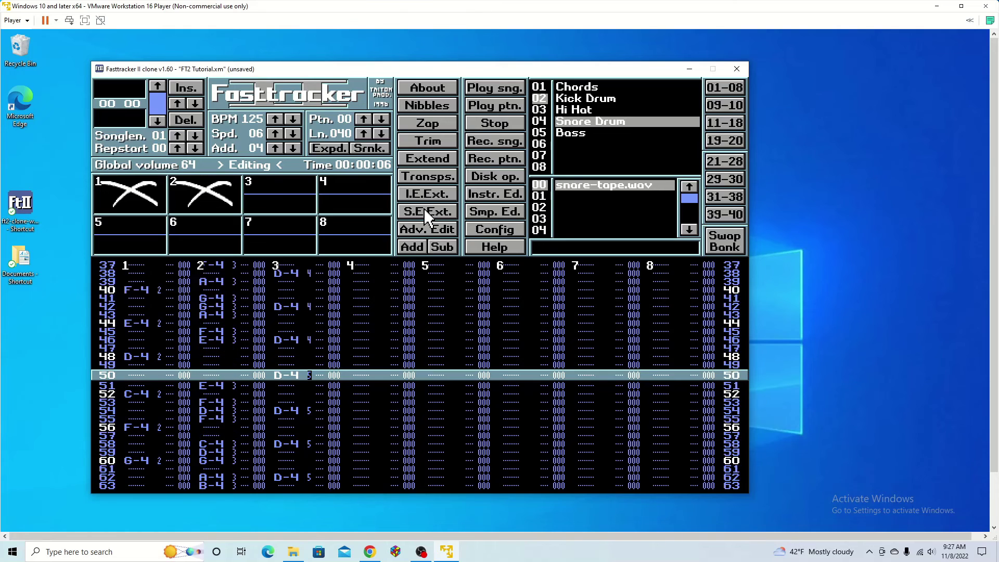
key("Home")
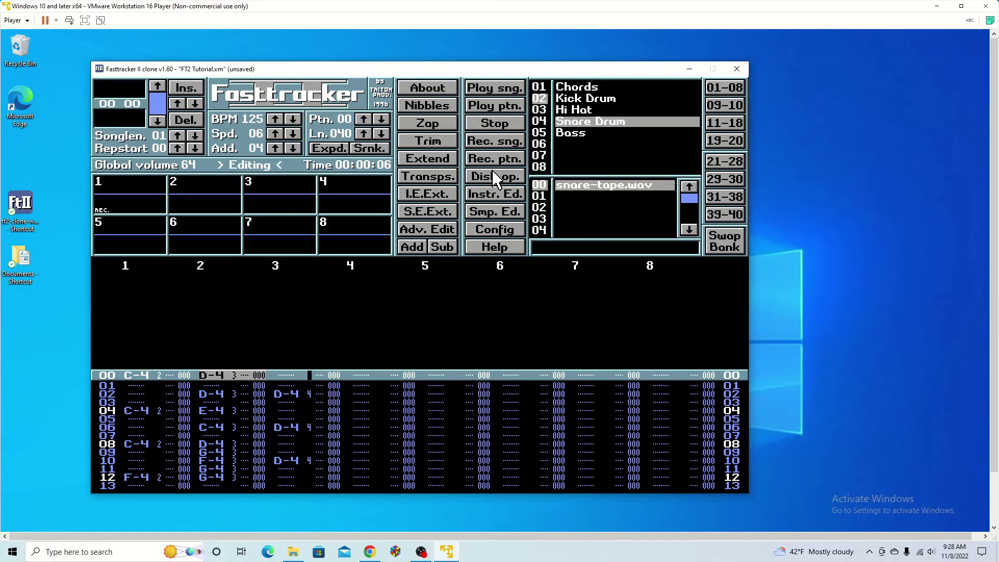
- In Disk op., save the module as FT2 Tutorial.xm and confirm overwriting the existing file
left_click(514, 175)
left_click(514, 177)
left_click(501, 180)
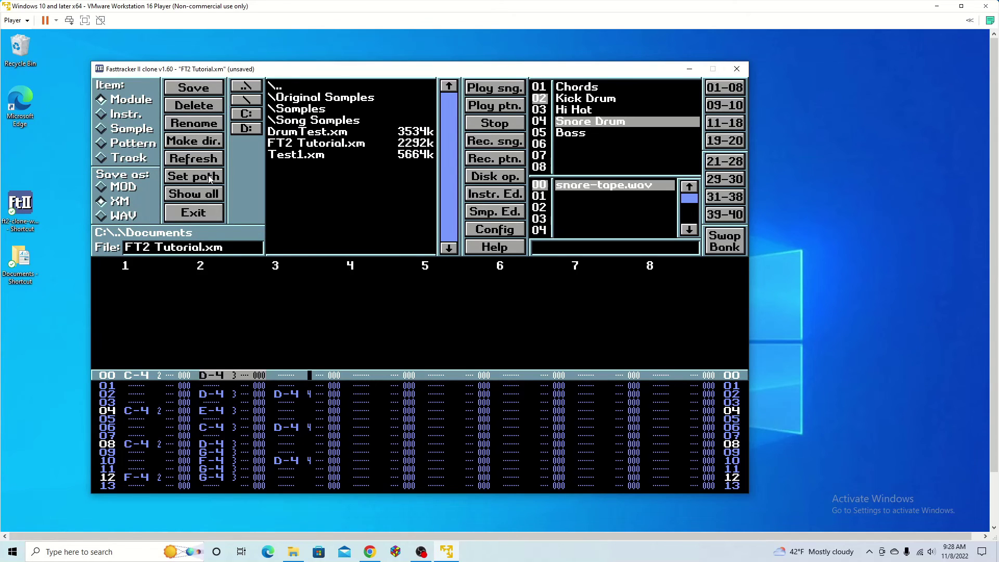
mouse_move(125, 247)
left_mouse_down()
mouse_move(203, 248)
mouse_move(136, 248)
mouse_move(202, 247)
mouse_move(116, 259)
left_mouse_up()
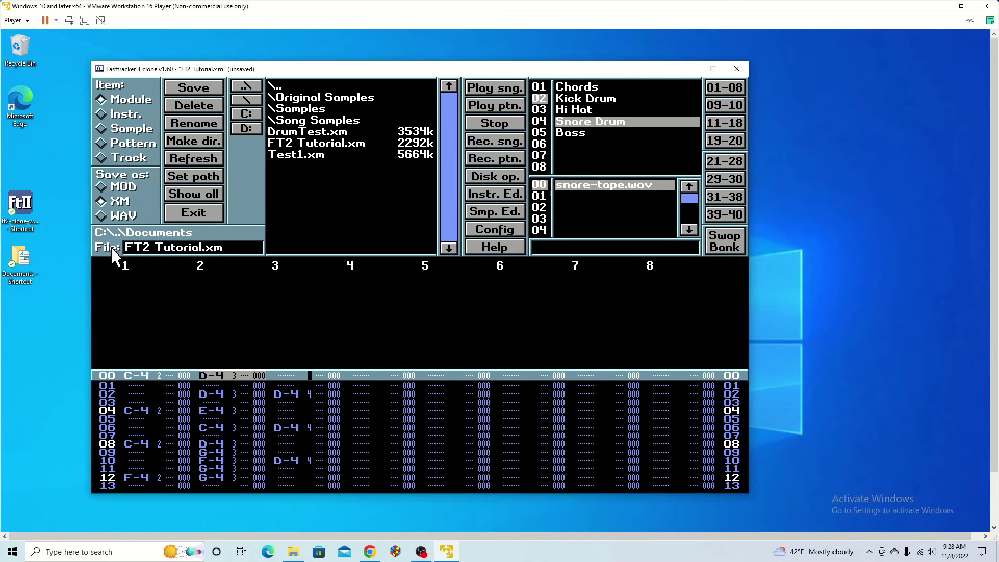
left_click(215, 90)
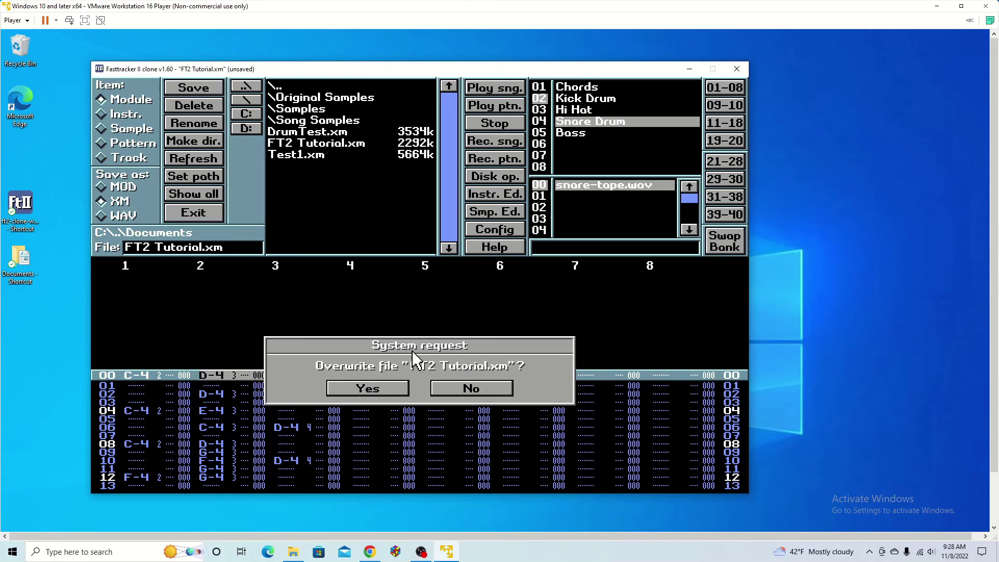
left_click(372, 391)
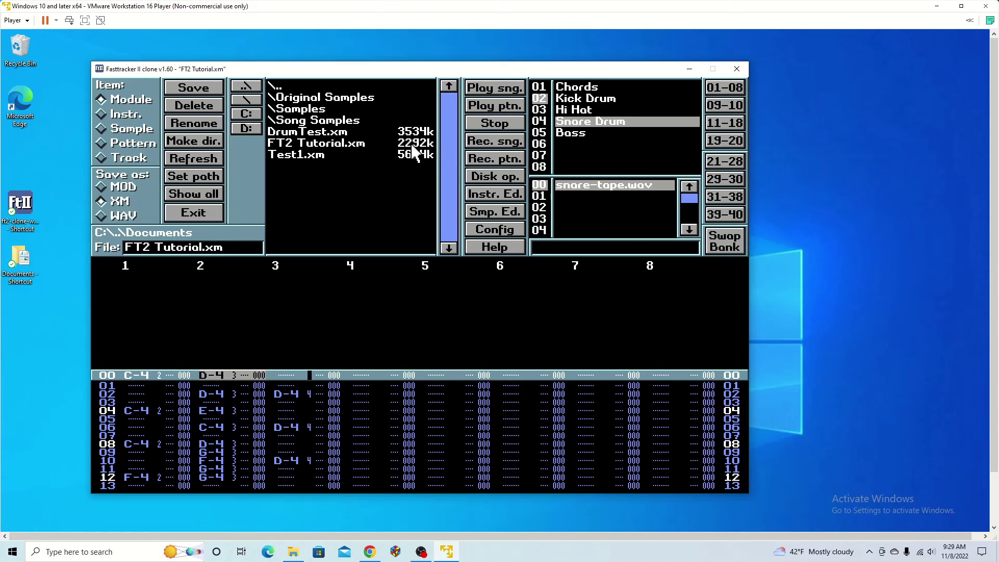
- Load Test1.xm, load FT2 Tutorial.xm back to verify it, then exit Disk op
left_click(309, 155)
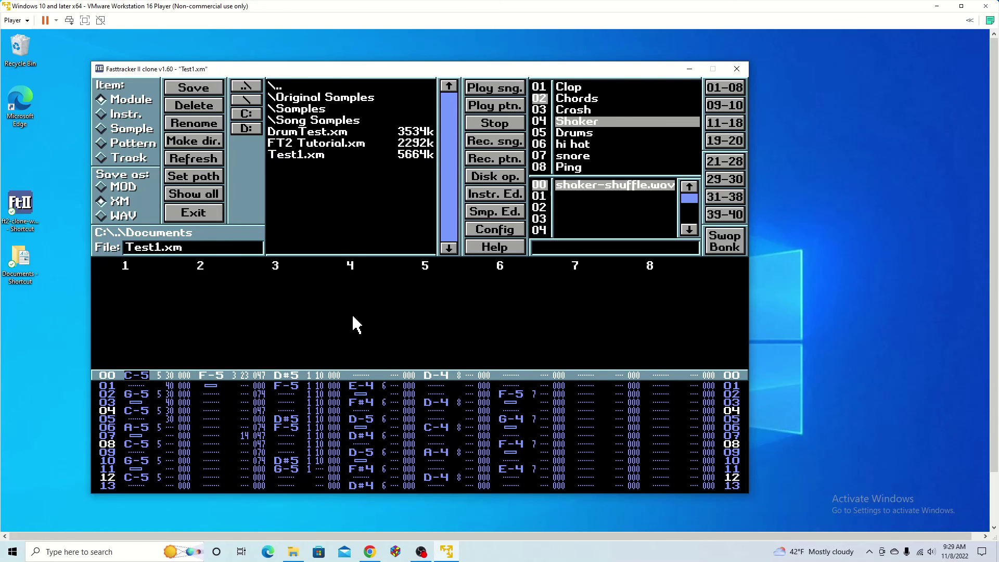
left_click(312, 144)
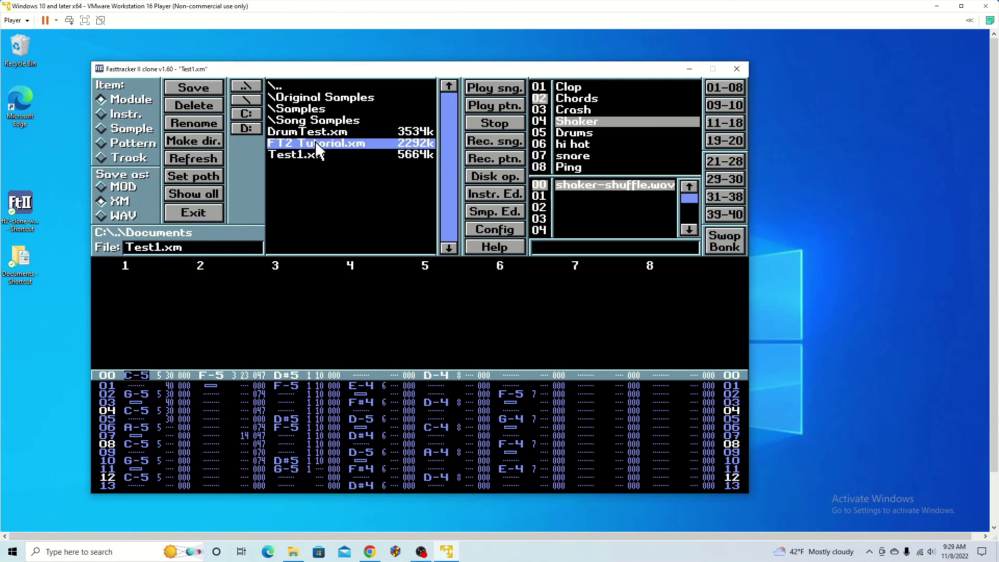
left_click(326, 146)
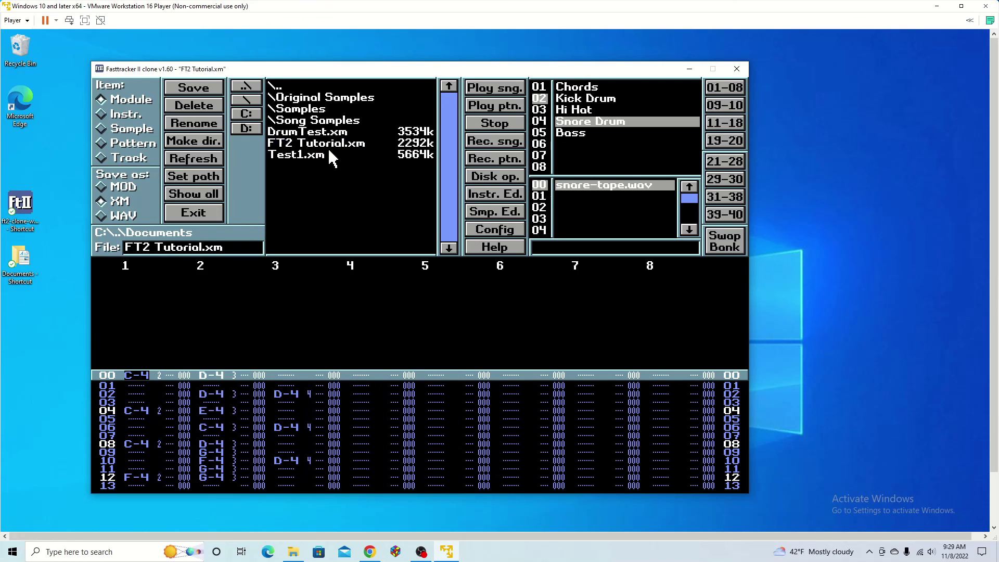
scroll(302, 402, "down", 8)
scroll(302, 392, "up", 8)
scroll(301, 391, "up", 2)
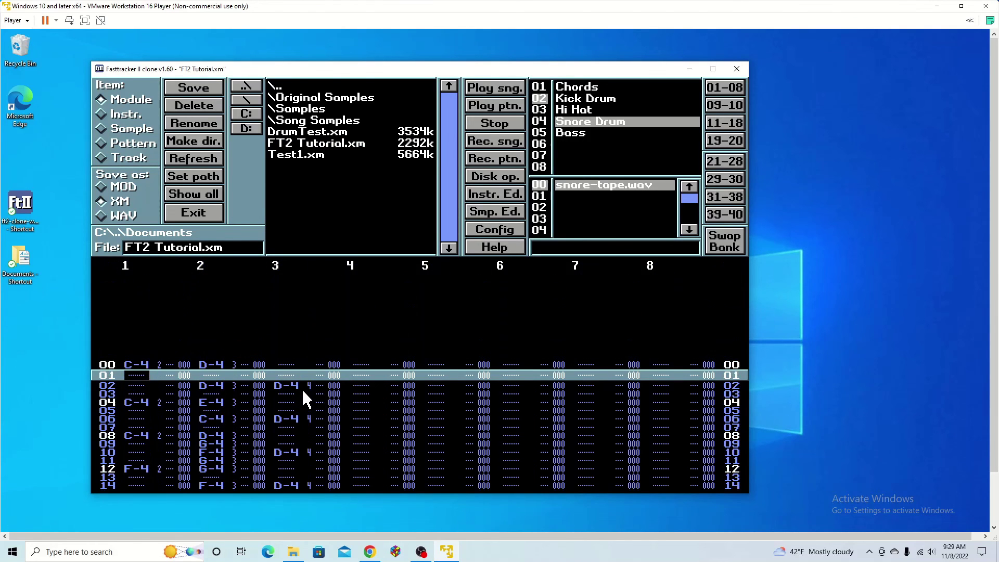
left_click(195, 214)
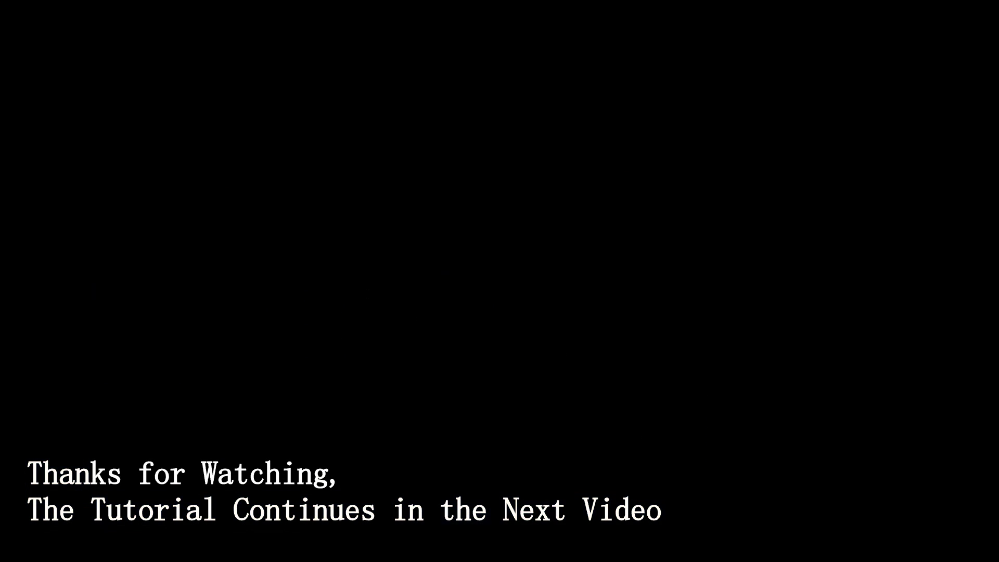